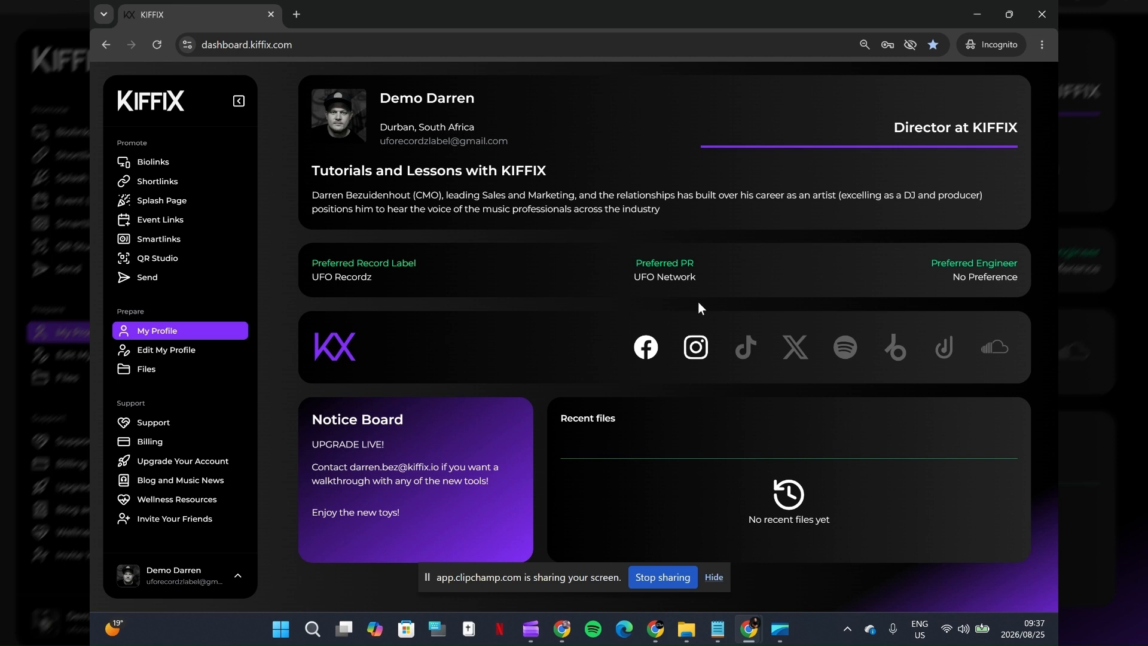
Start a new splash page and name it MY NEW RELEASE
left_click(179, 209)
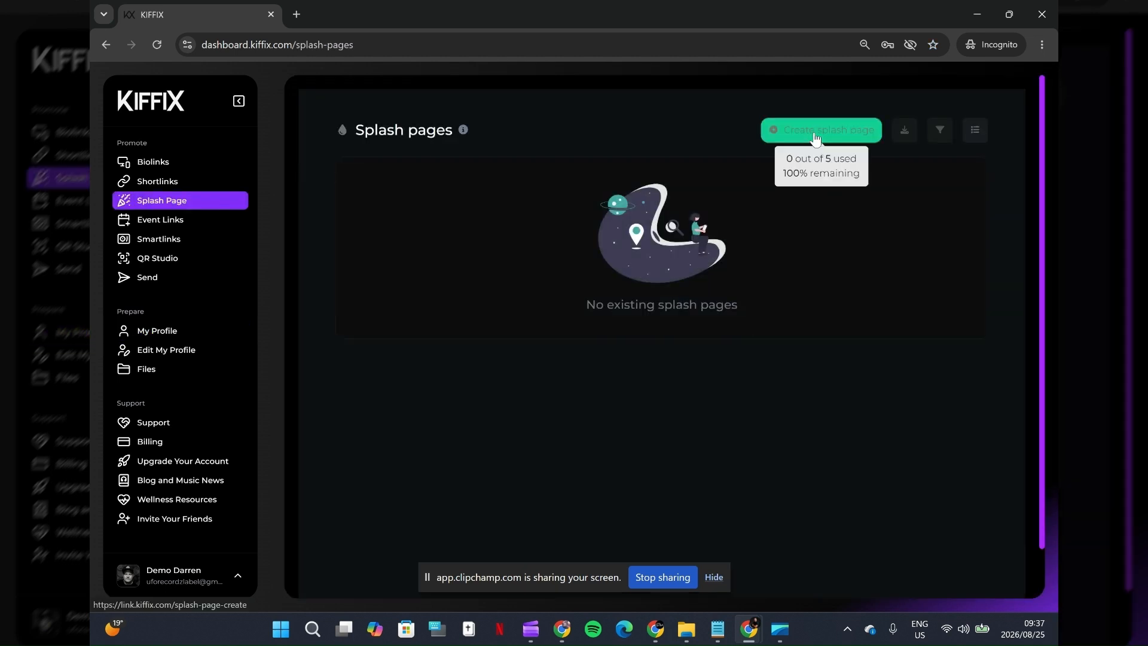
left_click(815, 137)
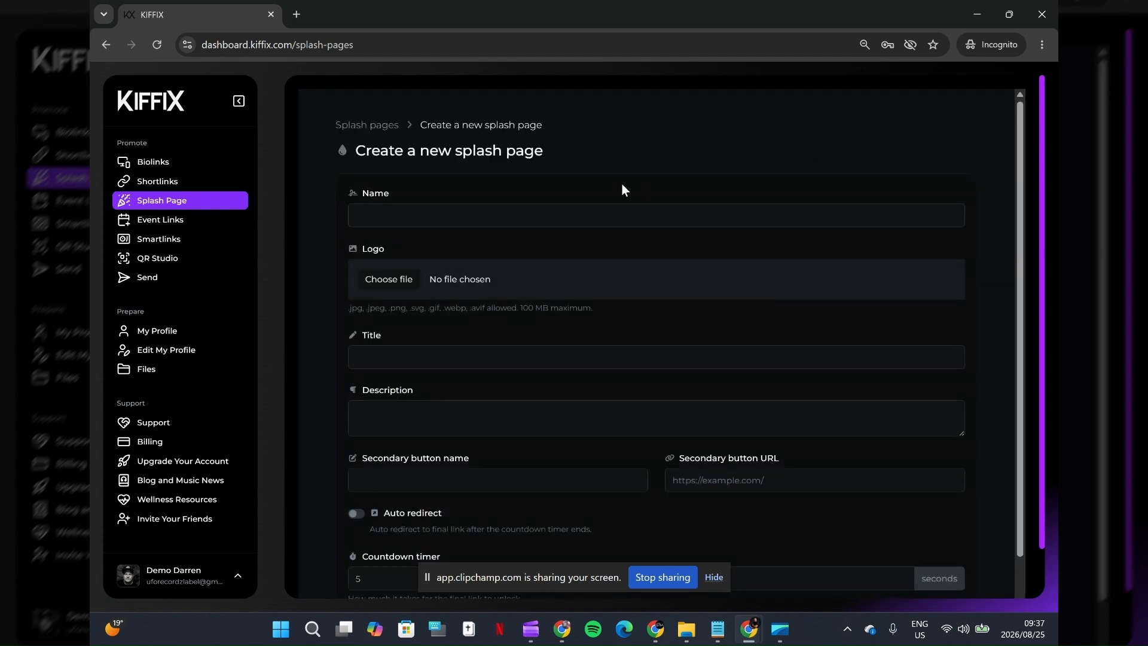
left_click(404, 213)
type("My")
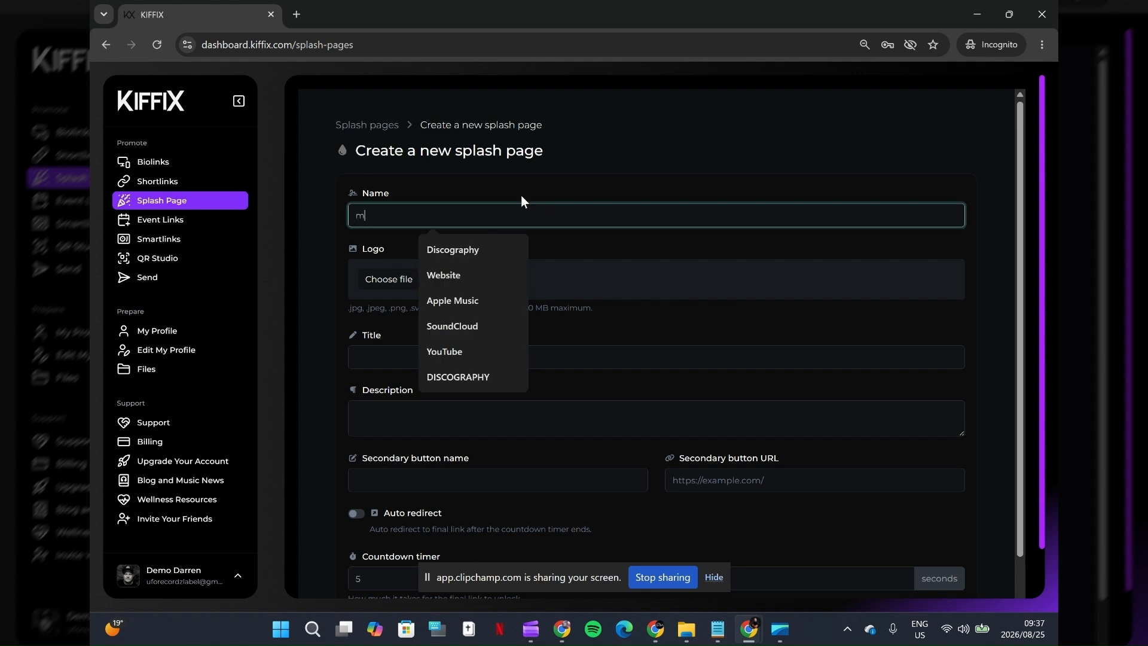
key("BackSpace")
key("BackSpace")
type("MY NEW R")
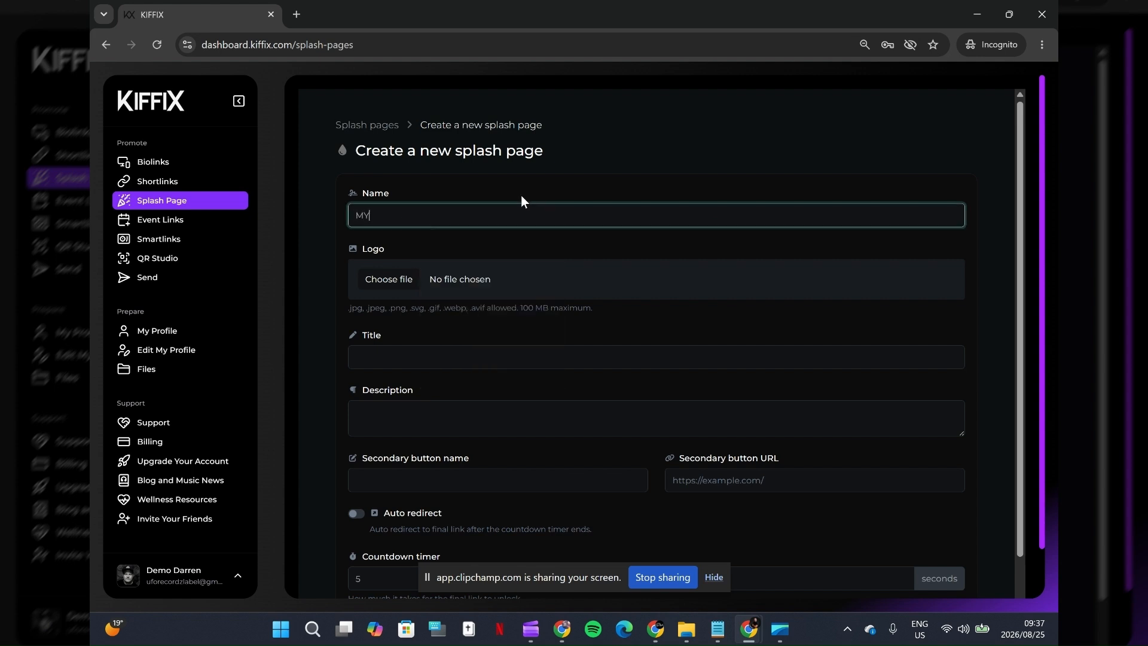
type("ELEASE")
Upload the artwork DIY295_Solomun_Inéz_RaiderontheStorm_3000x3000.jpg as the splash page's logo
left_click(403, 288)
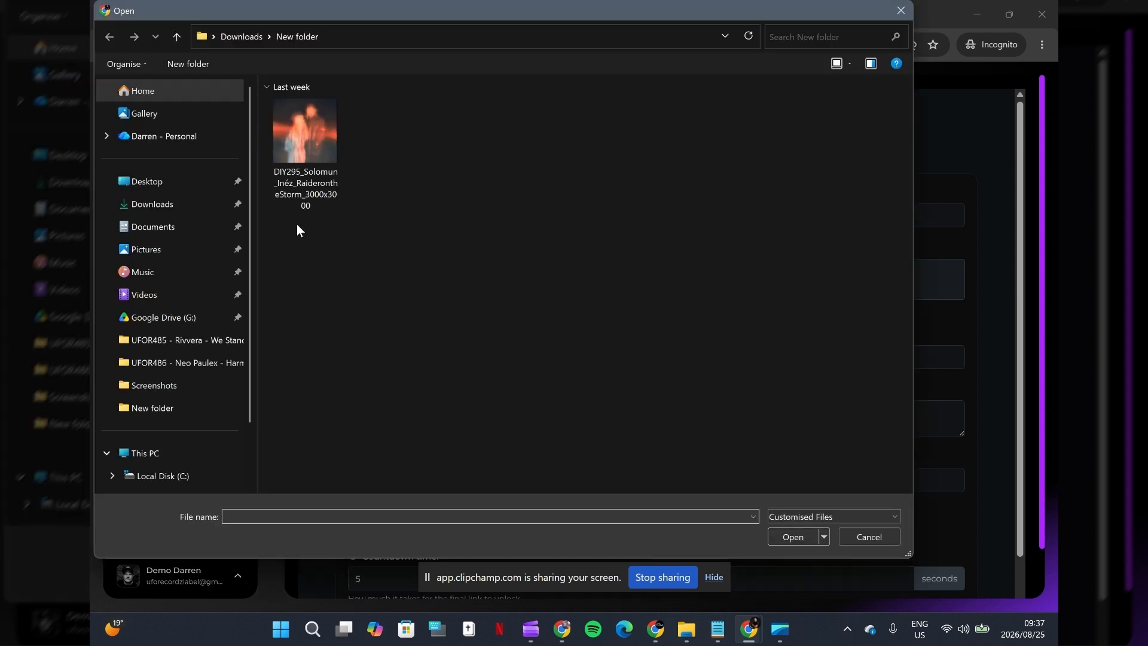
left_click(301, 195)
double_click(300, 192)
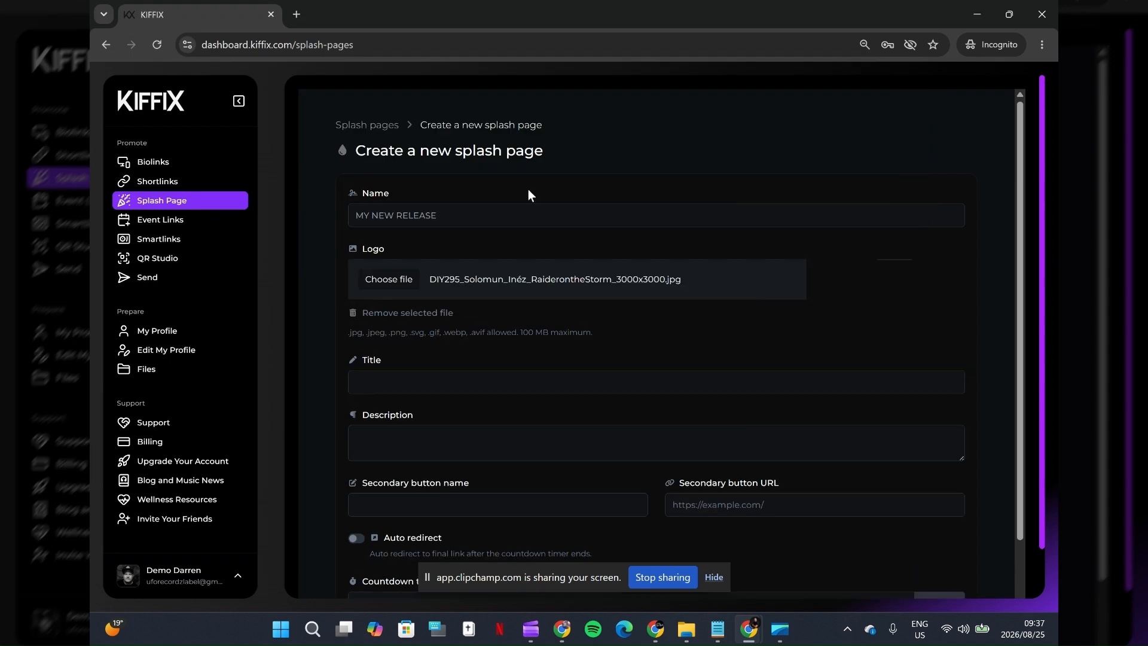
Set the splash page's title to "ARTIST NAME - TRACK TITLE"
left_click(386, 381)
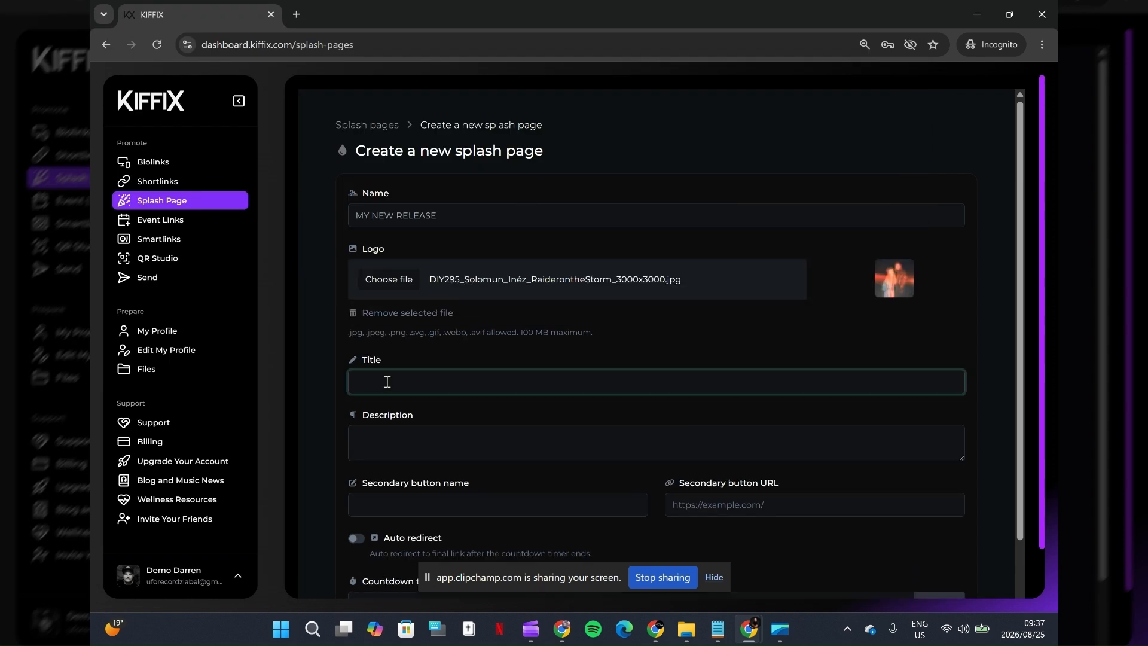
type("ART")
type("S")
type("IST")
type(" NAME - TRACK")
type(" TITLE")
Fill in the splash page's description with "OUT NOW! Via Record Label. Thanks for the support"
left_click(406, 442)
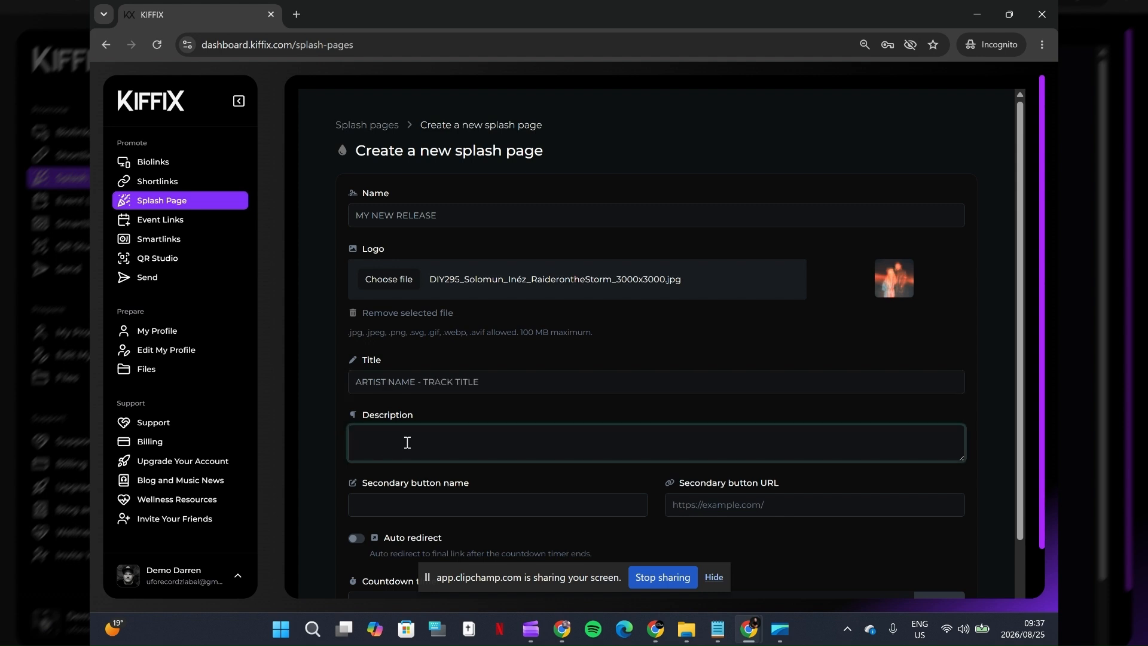
type("OUT NOW! via Record Label")
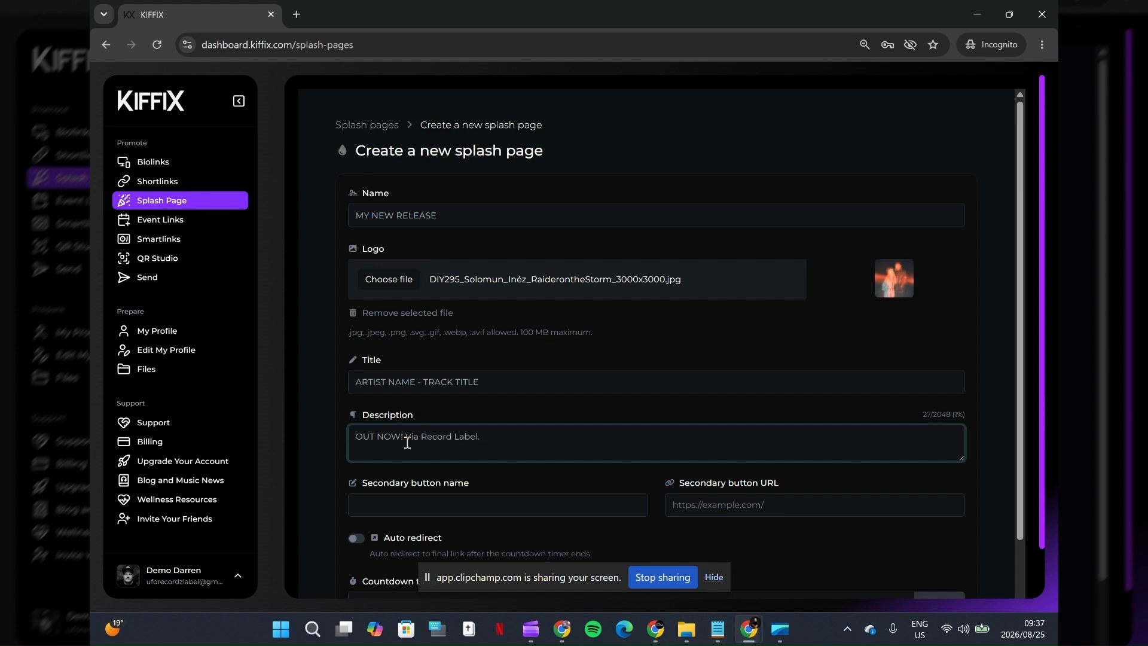
type(". Thanks for the supprt")
type("t")
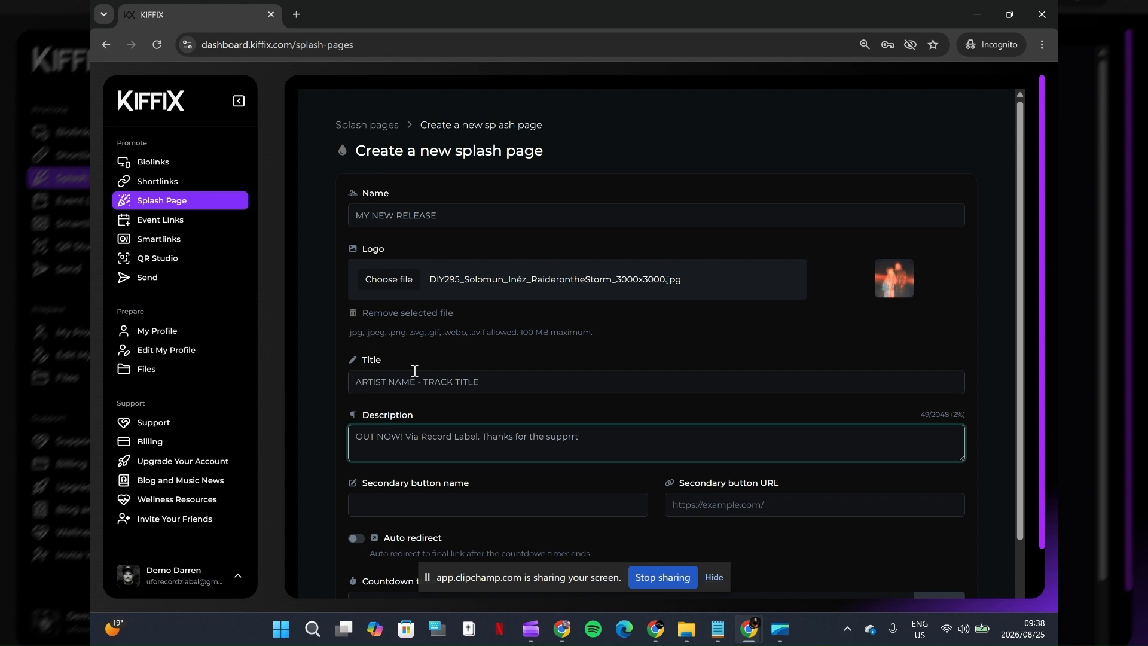
type("ort")
scroll(439, 359, "down", 1)
left_click(434, 437)
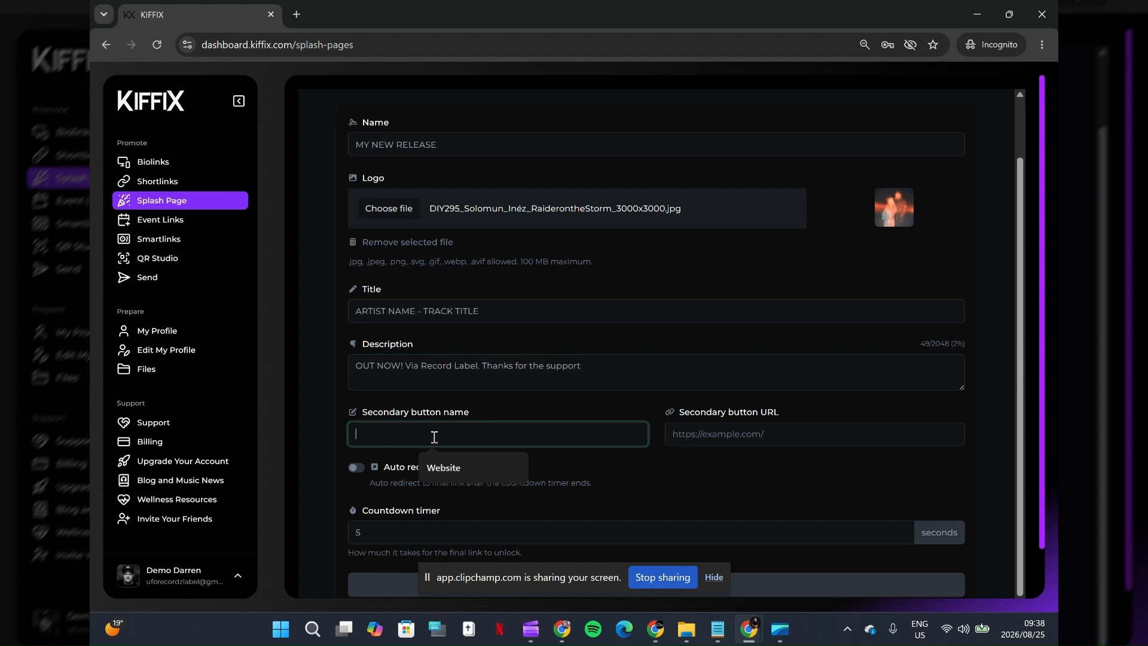
type("WEBSITE")
left_click(722, 438)
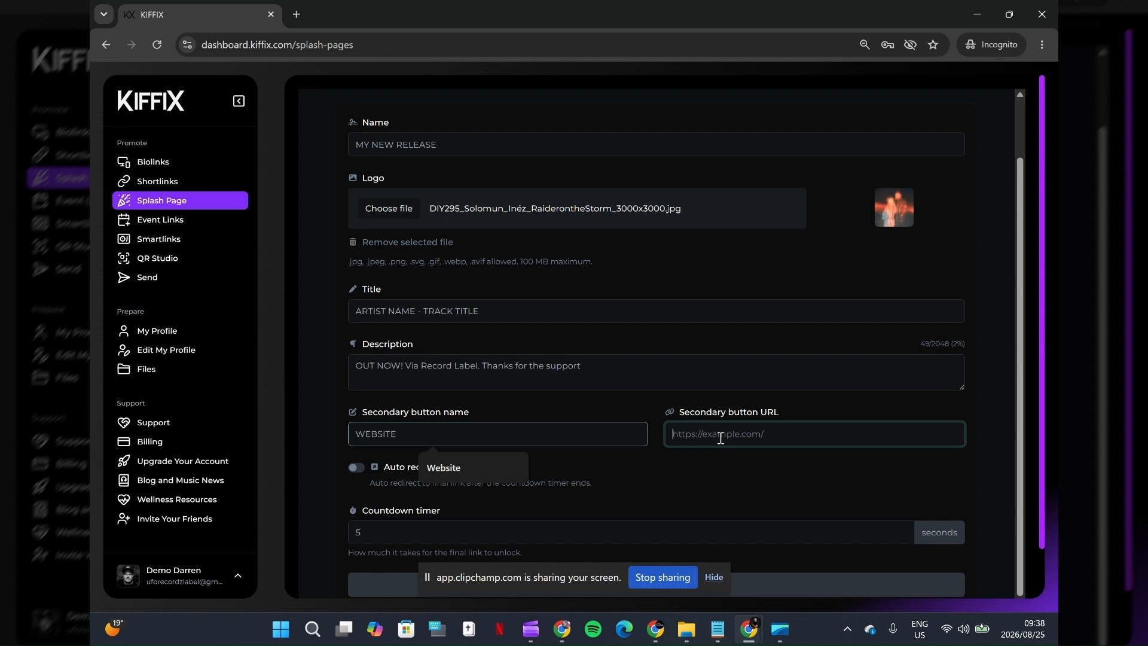
left_click(764, 462)
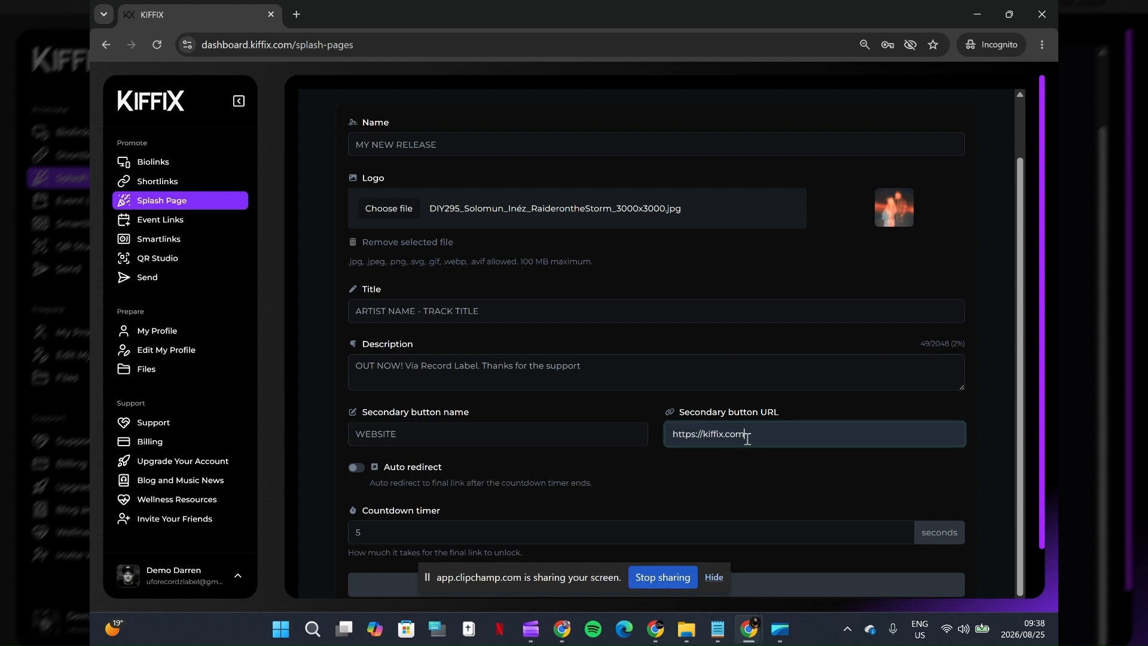
Enable auto redirect for the splash page and create it, moving the screen-sharing bar out of the way
left_click(687, 462)
scroll(687, 462, "down", 1)
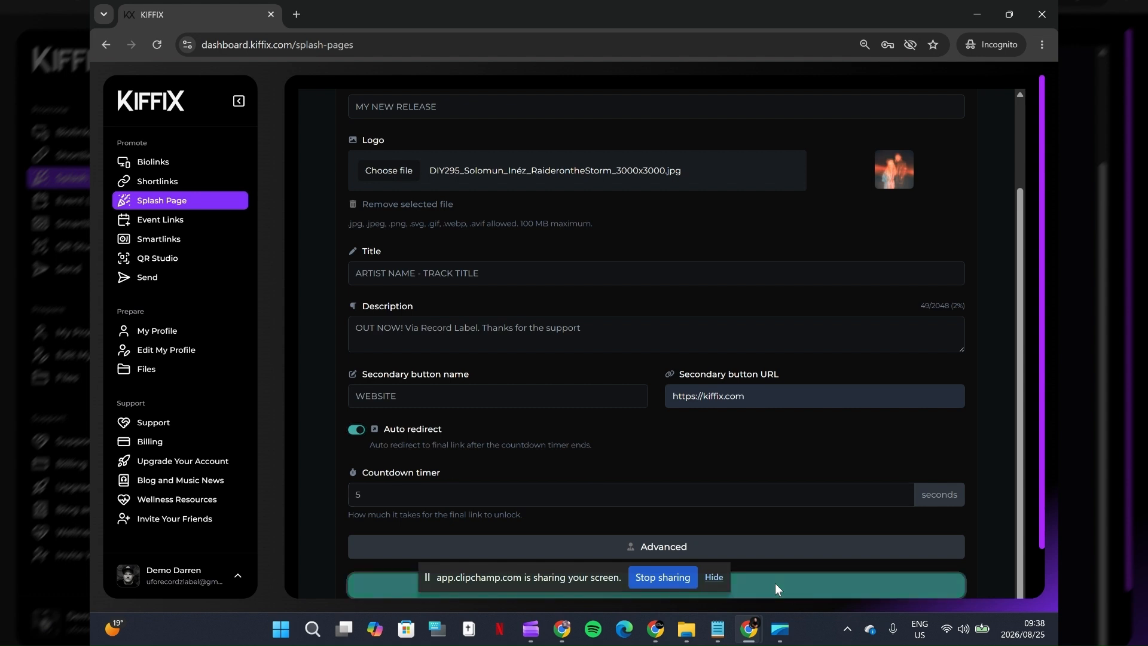
left_click_drag(539, 580, 440, 526)
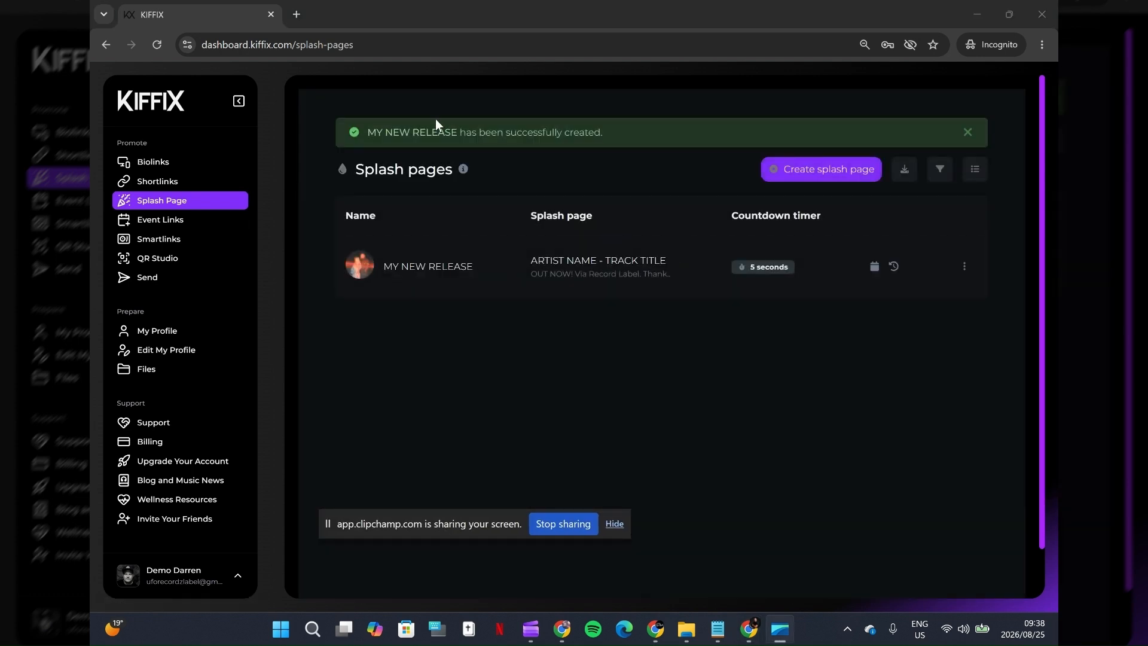
Open the settings of the MY-NEW-RELEASE shortlink and check its destination URL
left_click(168, 186)
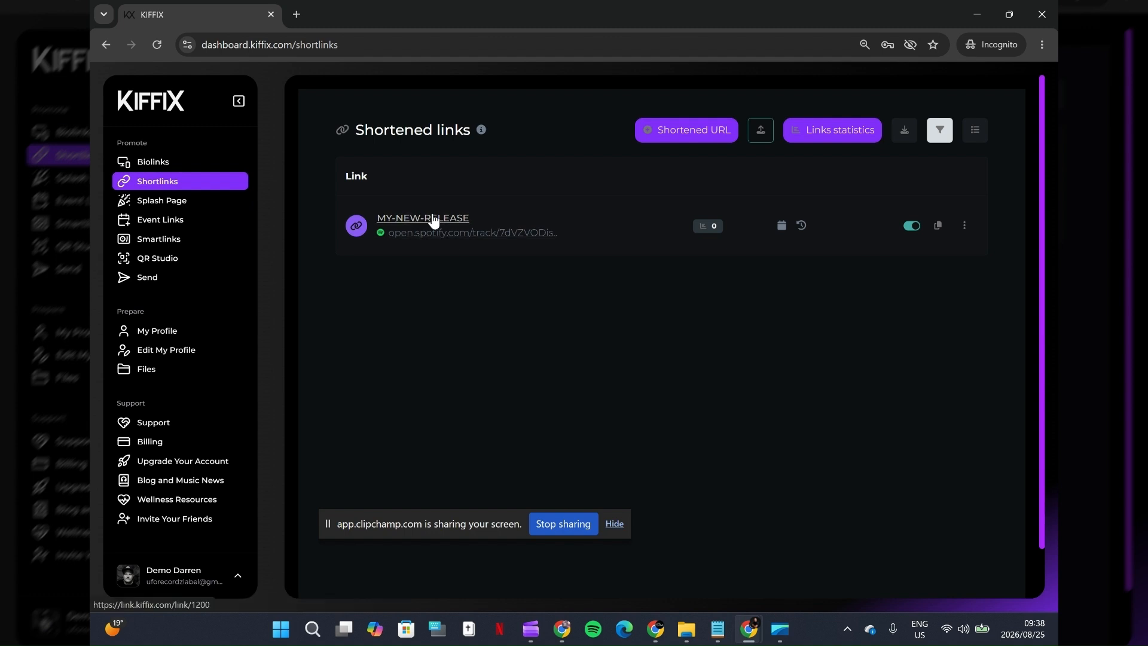
left_click(433, 217)
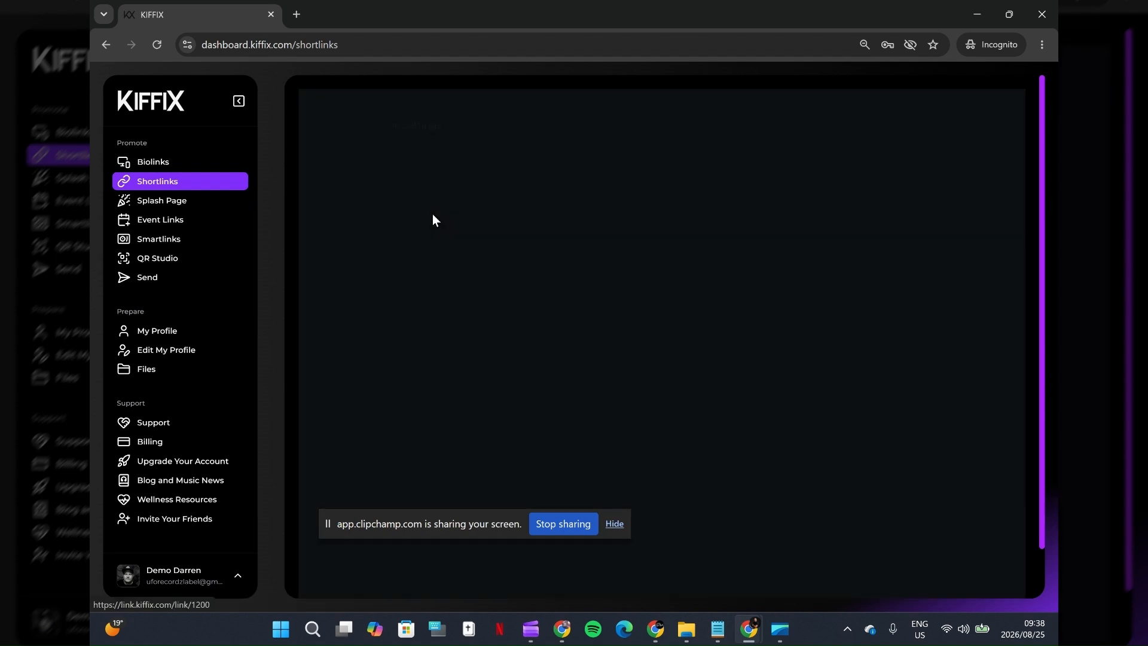
triple_click(435, 236)
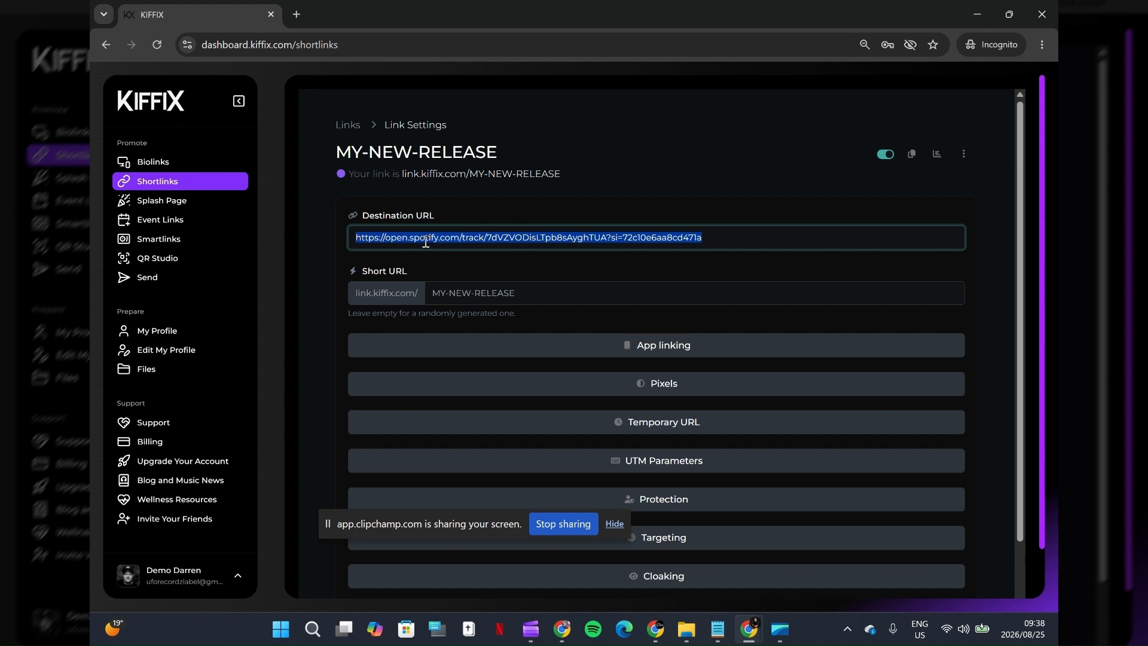
left_click(327, 245)
Assign the MY NEW RELEASE splash page to the shortlink in its advanced settings and update the link
scroll(327, 244, "down", 1)
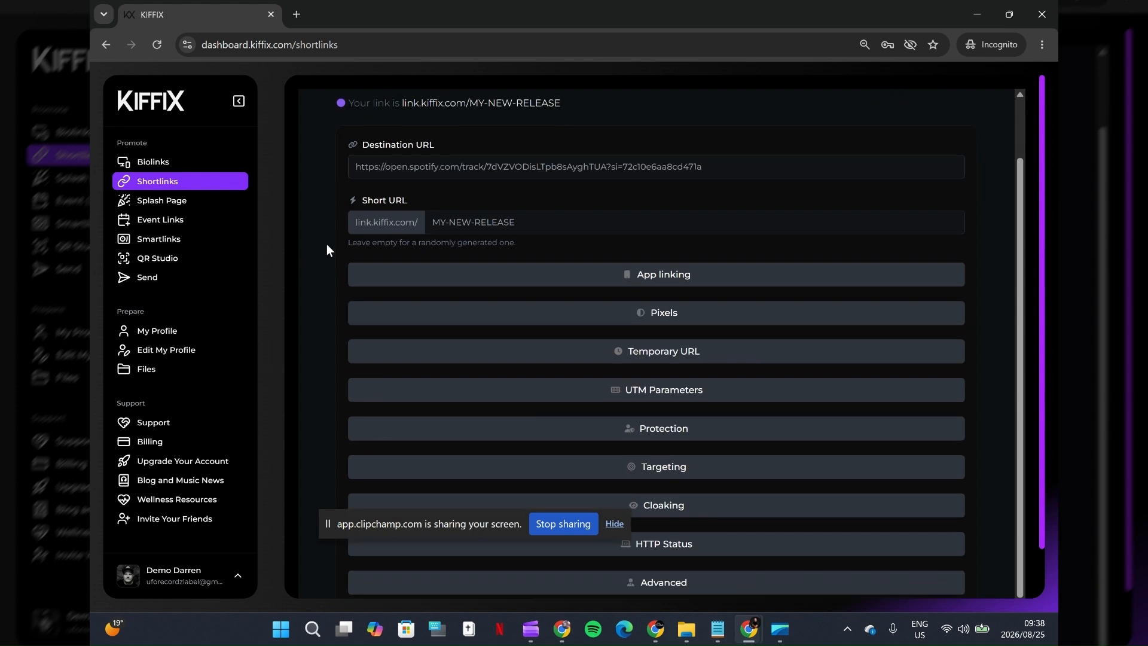
left_click_drag(415, 525, 184, 594)
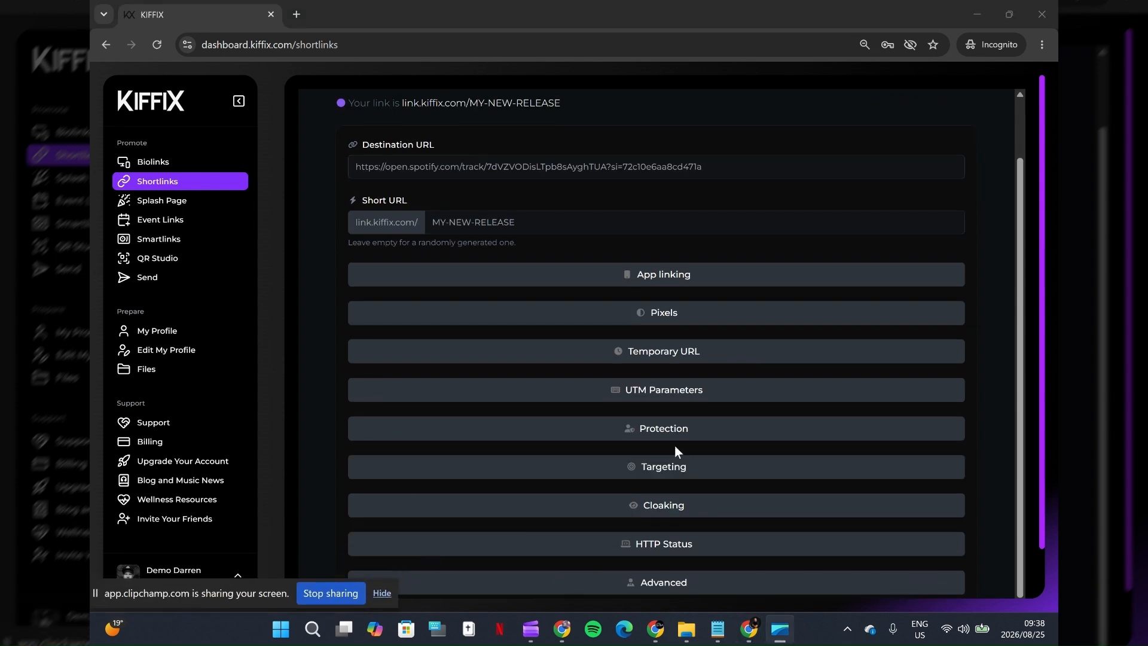
scroll(675, 446, "down", 1)
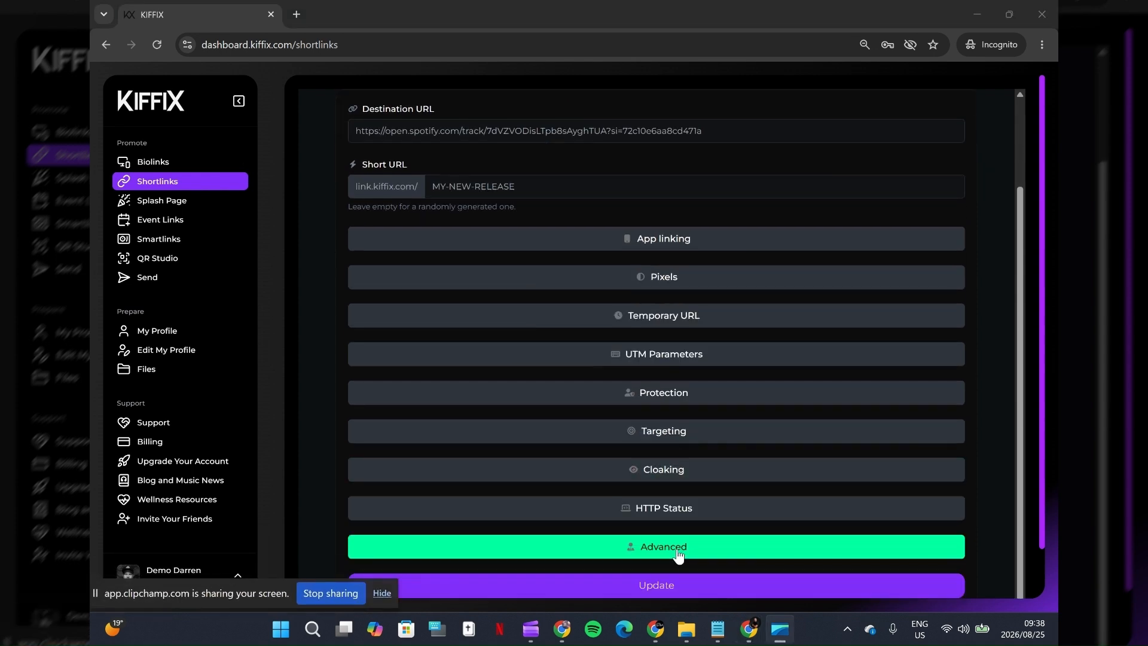
scroll(531, 210, "up", 1)
scroll(630, 366, "down", 2)
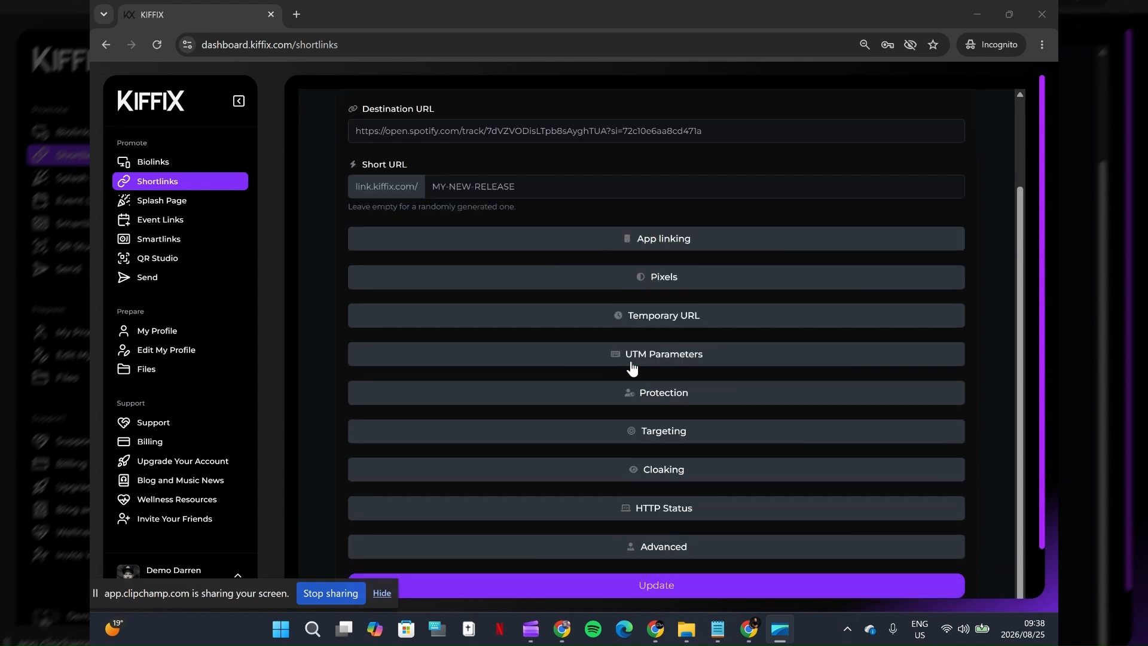
left_click(647, 496)
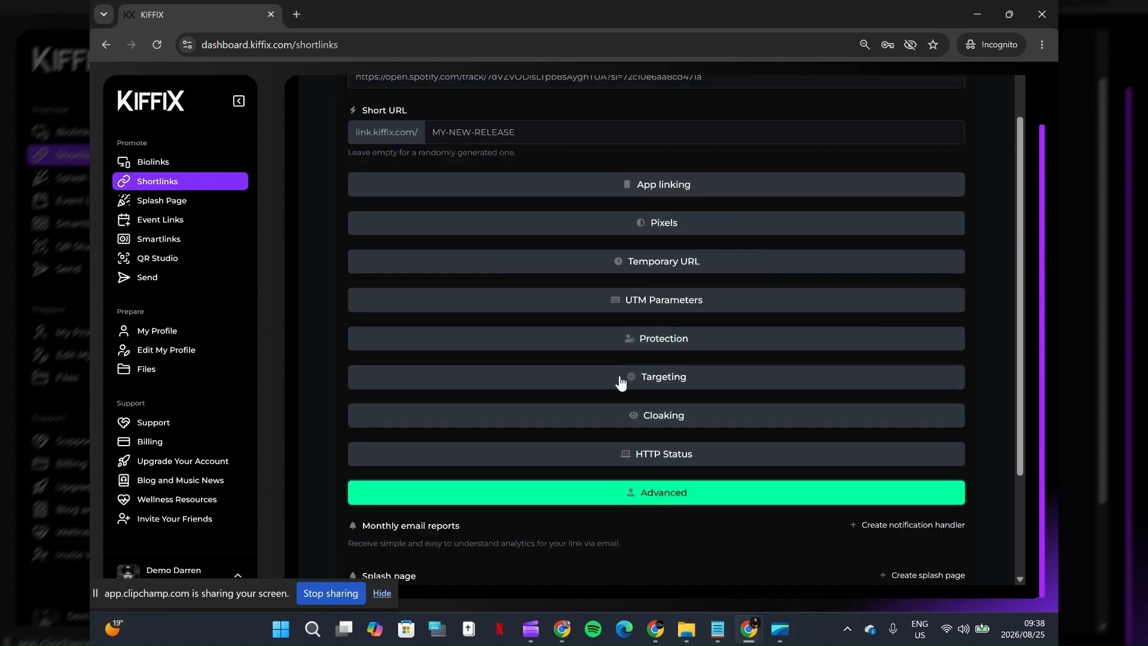
scroll(621, 379, "down", 2)
left_click(432, 448)
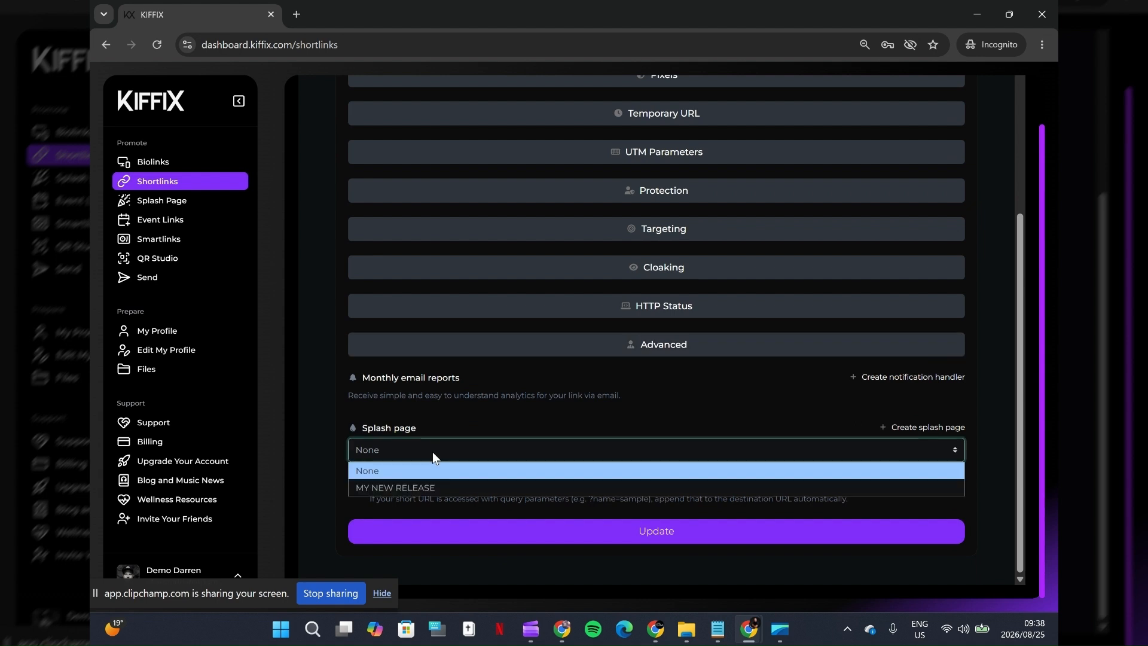
left_click(432, 486)
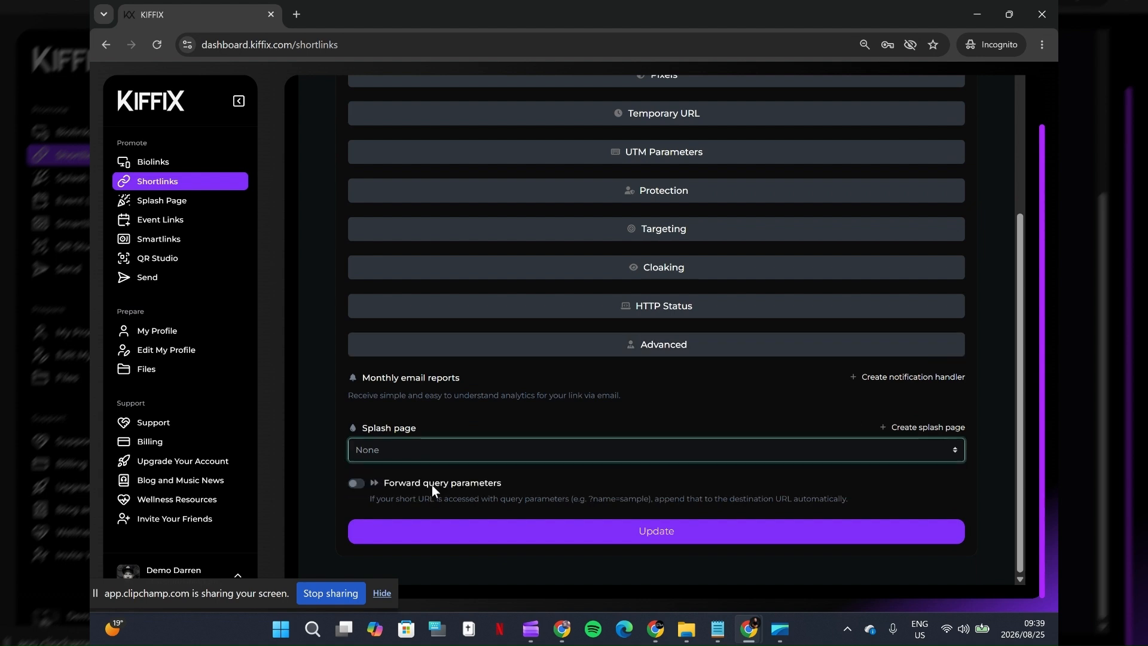
left_click(590, 534)
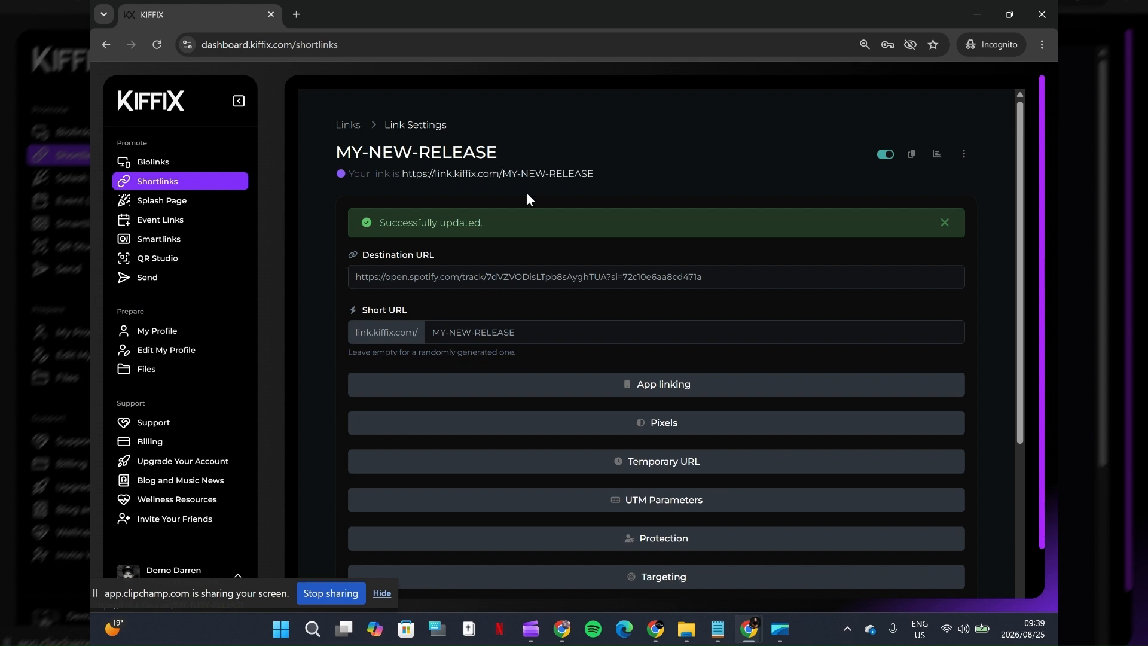
Test the MY-NEW-RELEASE short link through to its Spotify destination, decline opening the Spotify app, and return to the link settings
left_click(524, 174)
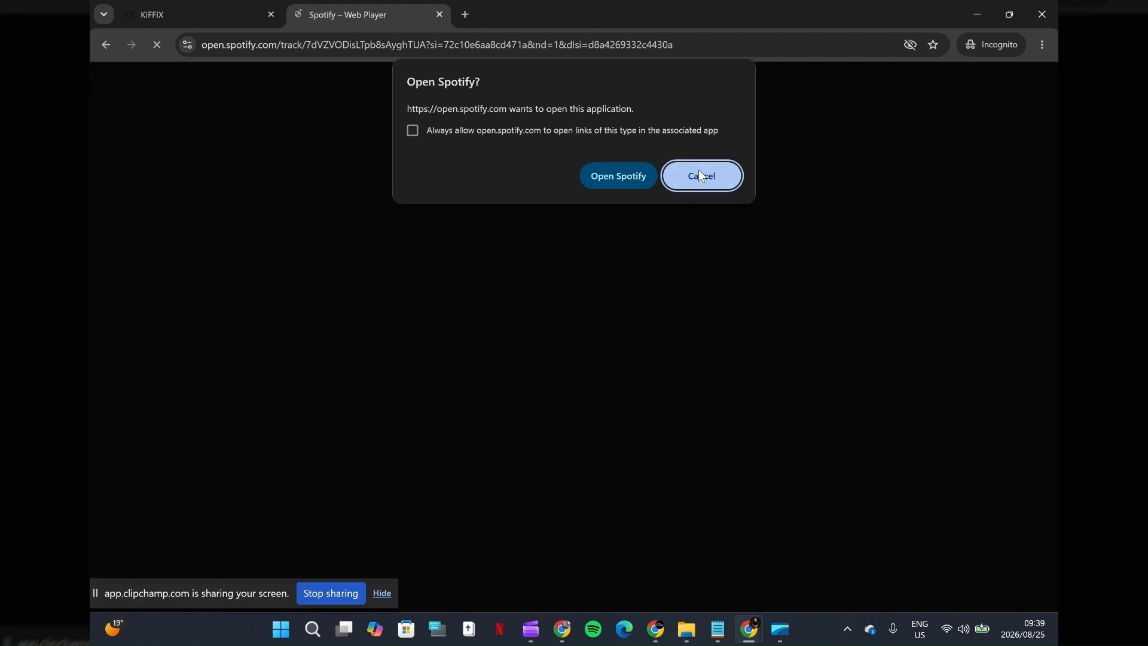
left_click(702, 176)
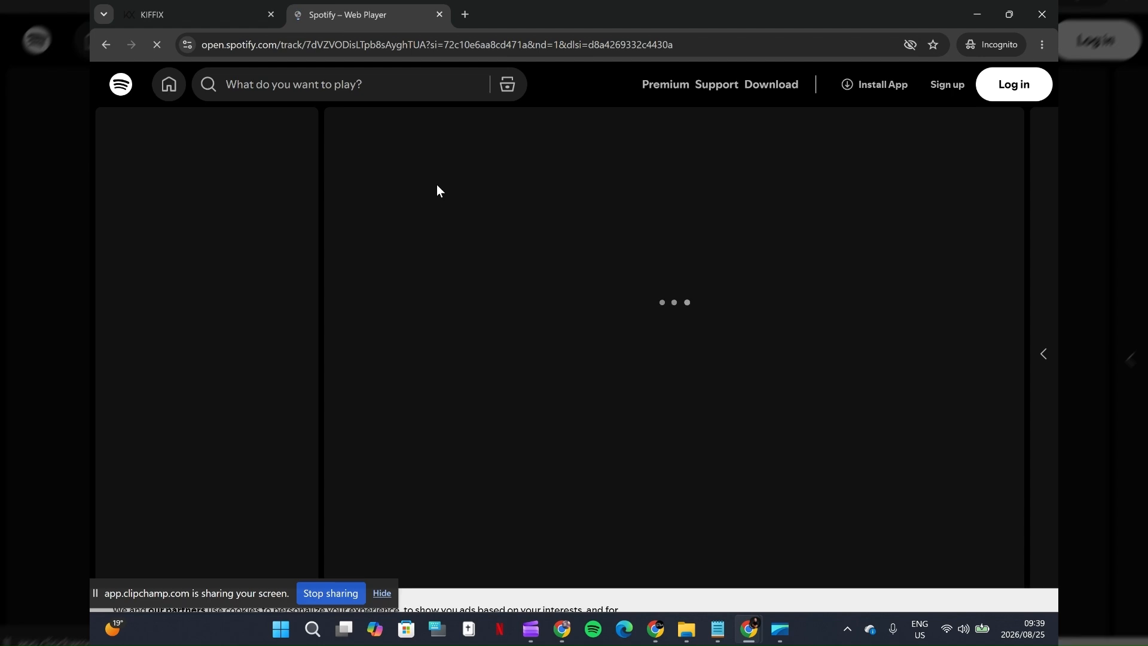
left_click(440, 15)
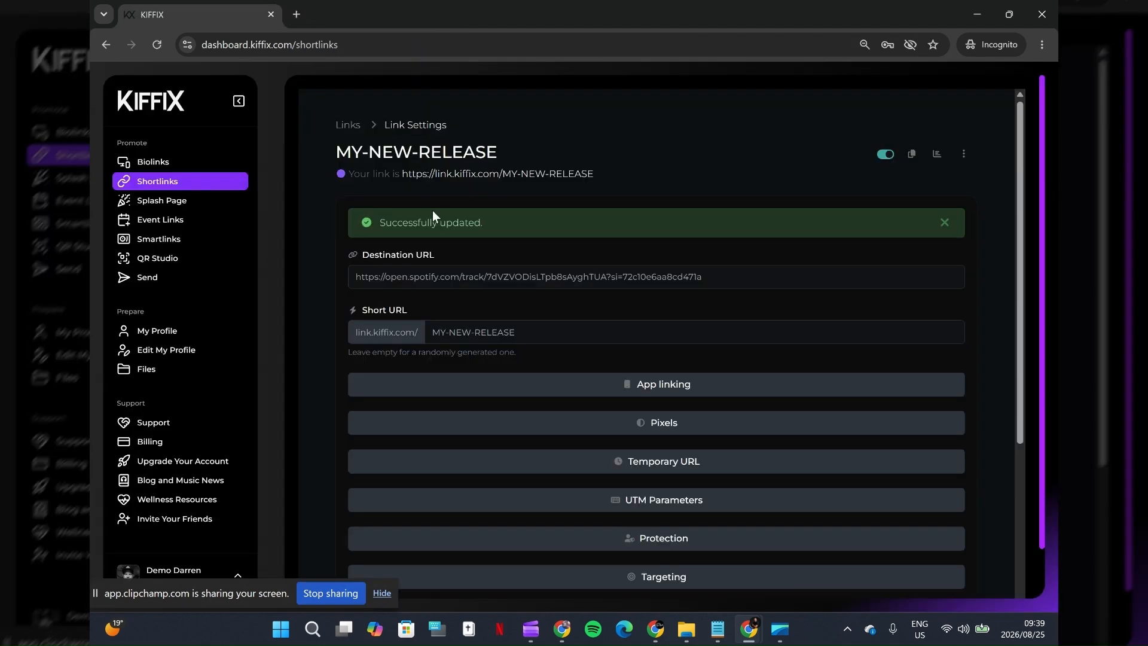